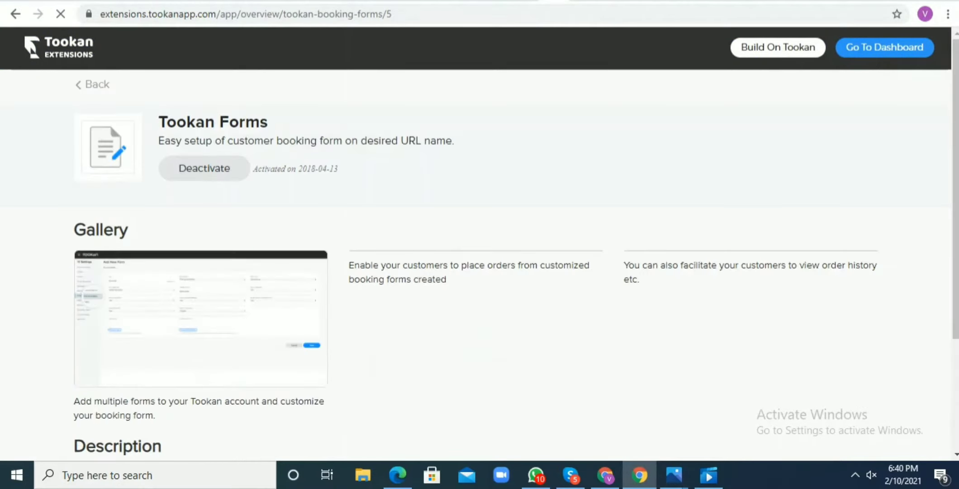
{"action": "scroll", "coordinate": [480, 263], "scroll_direction": "down", "scroll_amount": 3}
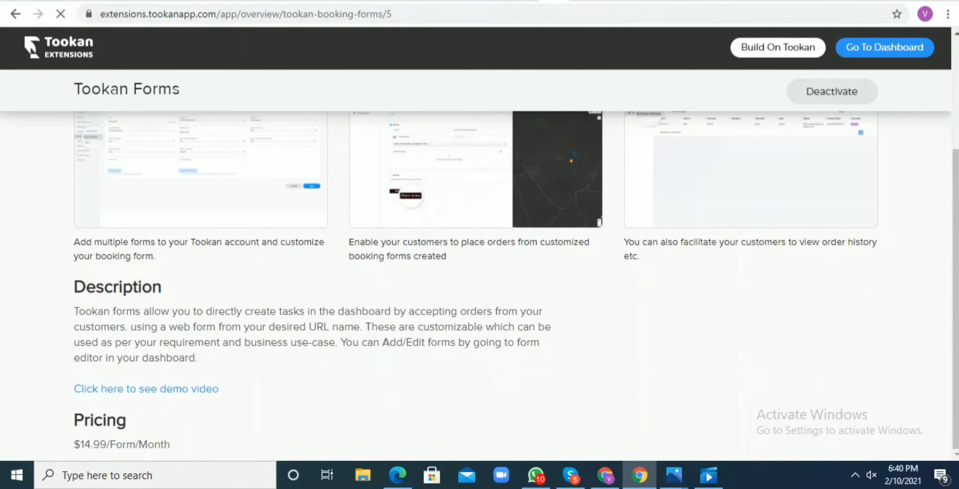
{"action": "scroll", "coordinate": [480, 263], "scroll_direction": "up", "scroll_amount": 3}
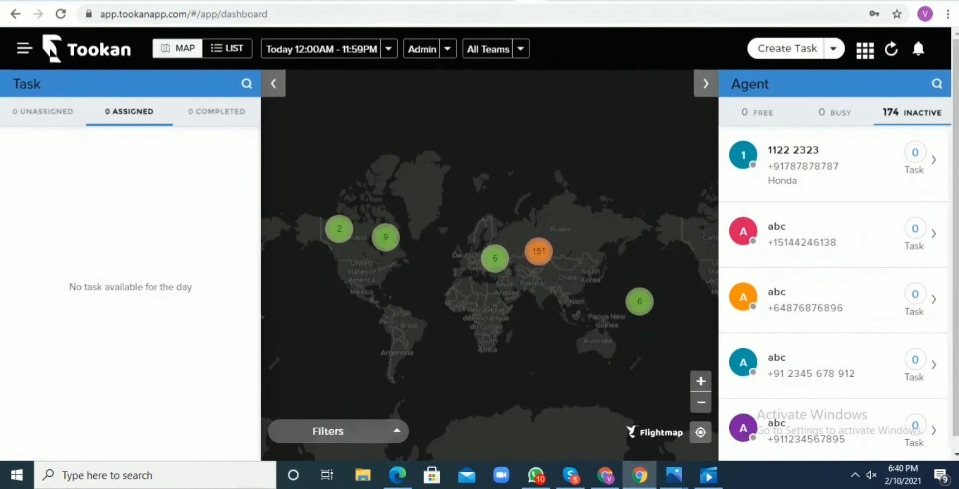
Open the Form Editor in the dashboard's settings.
{"action": "left_click", "coordinate": [24, 48]}
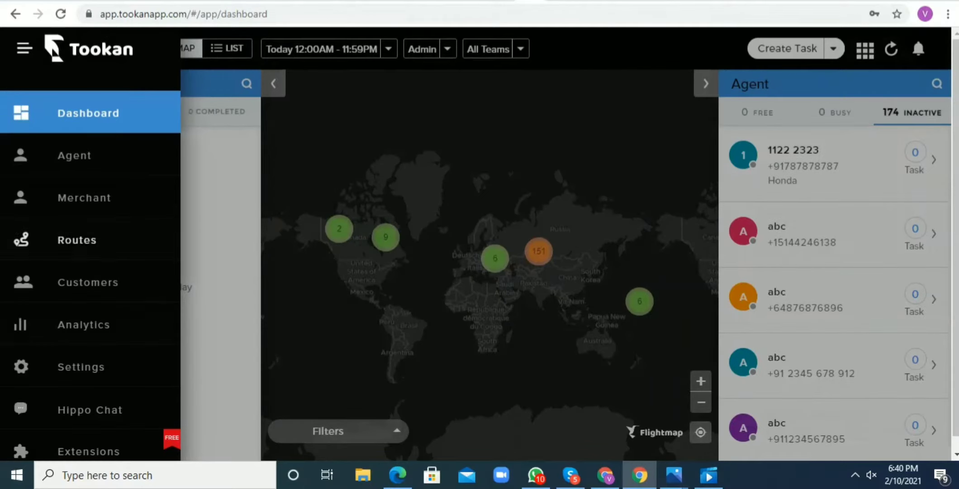
{"action": "left_click", "coordinate": [81, 366]}
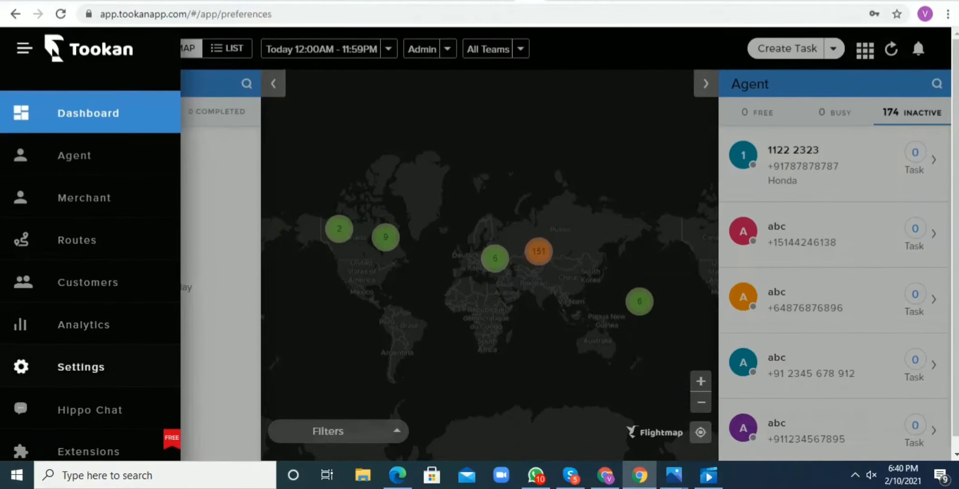
{"action": "scroll", "coordinate": [45, 368], "scroll_direction": "down", "scroll_amount": 4}
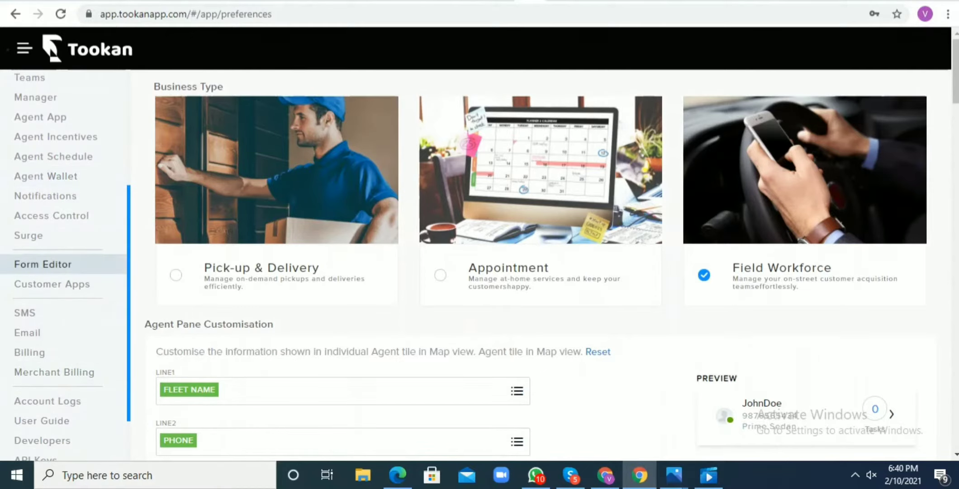
{"action": "left_click", "coordinate": [43, 264]}
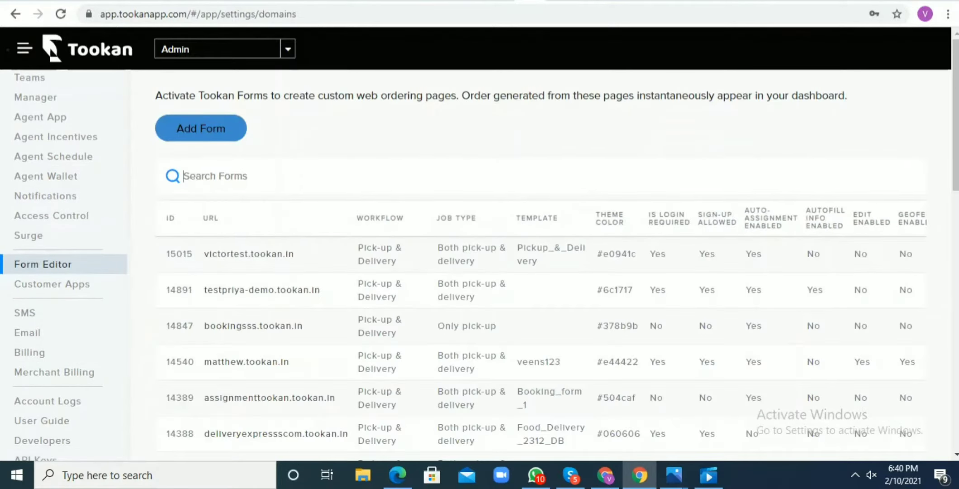
{"action": "left_click", "coordinate": [288, 48]}
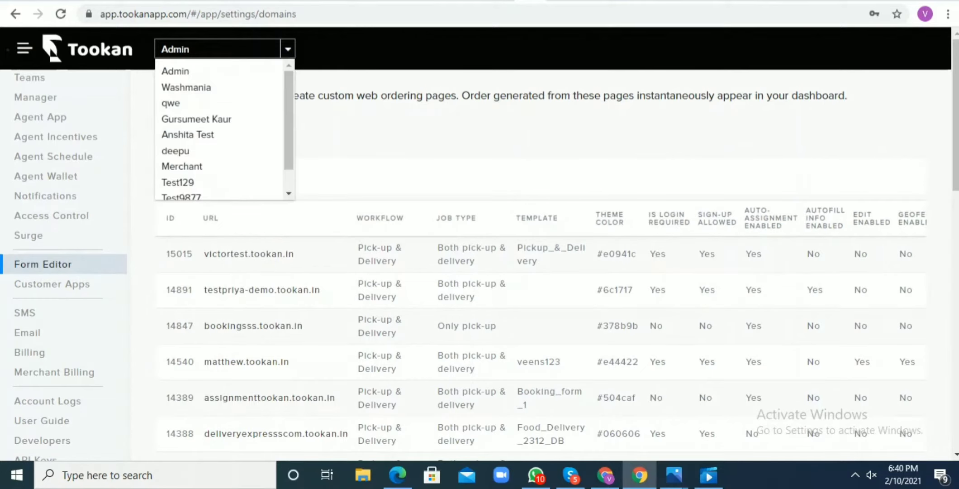
{"action": "scroll", "coordinate": [221, 131], "scroll_direction": "down", "scroll_amount": 1}
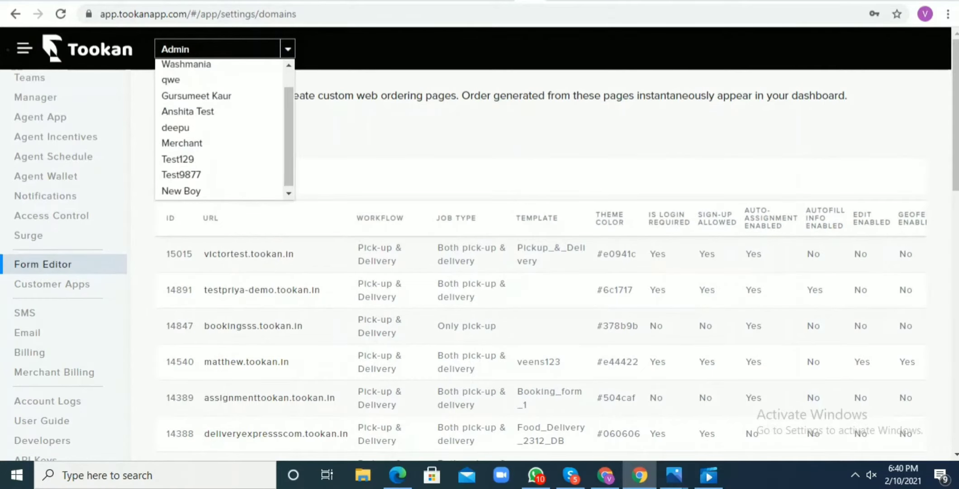
{"action": "left_click", "coordinate": [287, 49]}
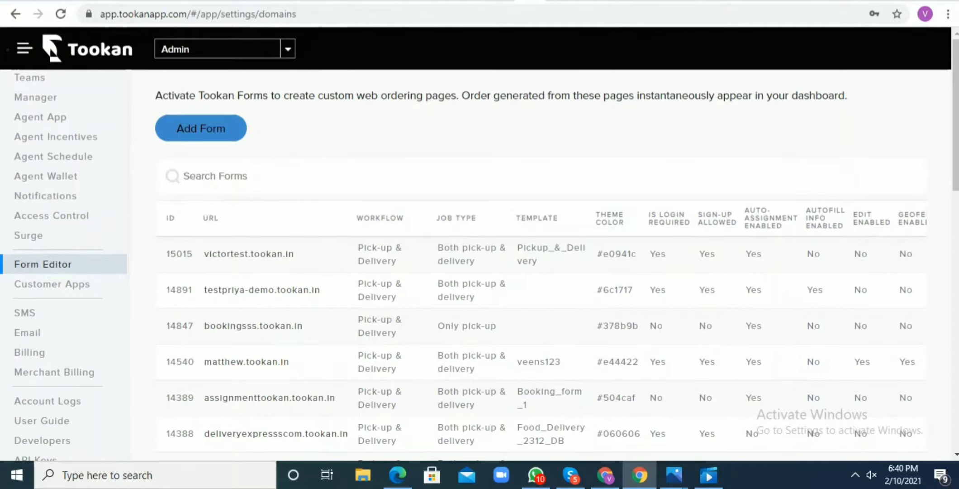
Start a new form and fill in its URL with the previously used entry that the browser suggests.
{"action": "left_click", "coordinate": [230, 128]}
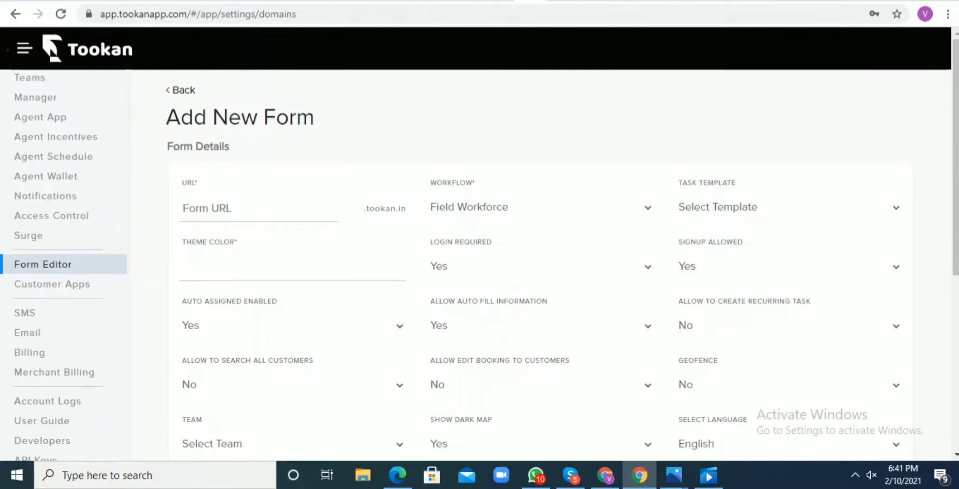
{"action": "left_click", "coordinate": [253, 208]}
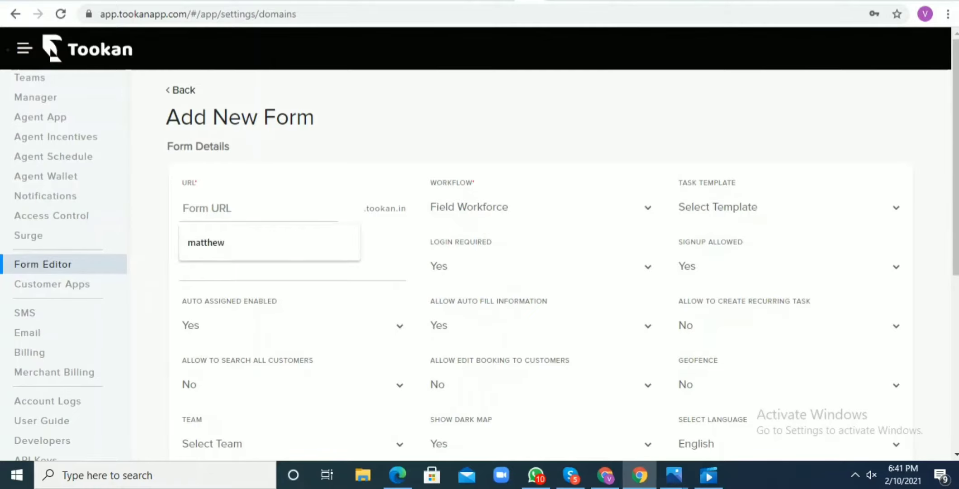
{"action": "key", "text": "Down"}
{"action": "key", "text": "Return"}
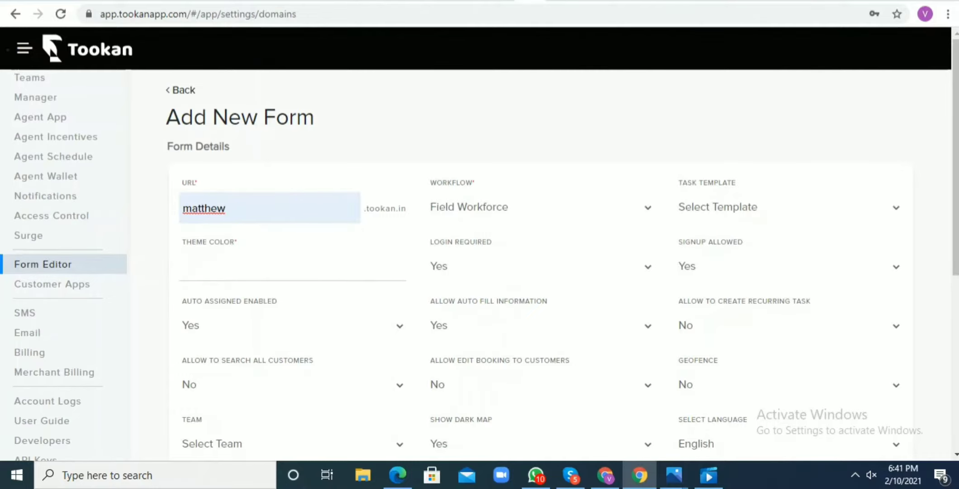
Set the new form's workflow to Pick-up & Delivery and its job type to Only pick-up.
{"action": "key", "text": "Tab"}
{"action": "key", "text": "alt+Down"}
{"action": "key", "text": "Up"}
{"action": "key", "text": "Up"}
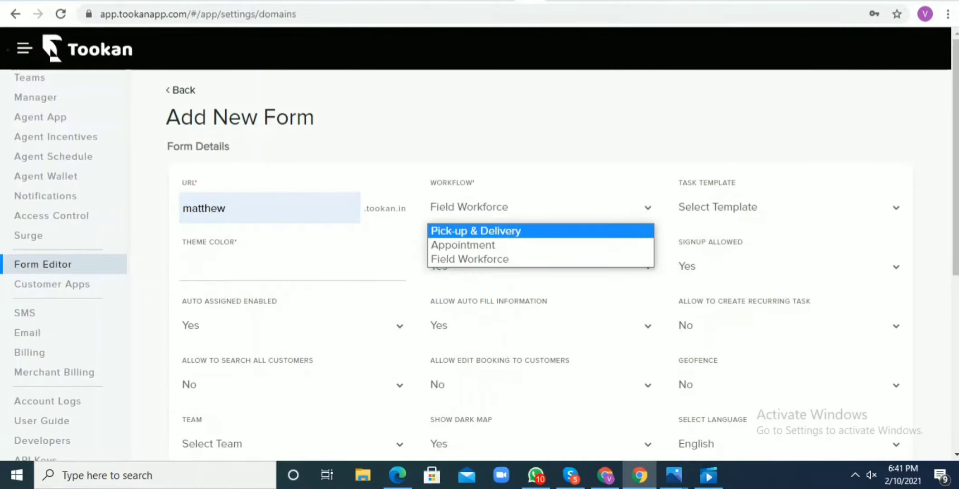
{"action": "key", "text": "Return"}
{"action": "key", "text": "Tab"}
{"action": "key", "text": "alt+Down"}
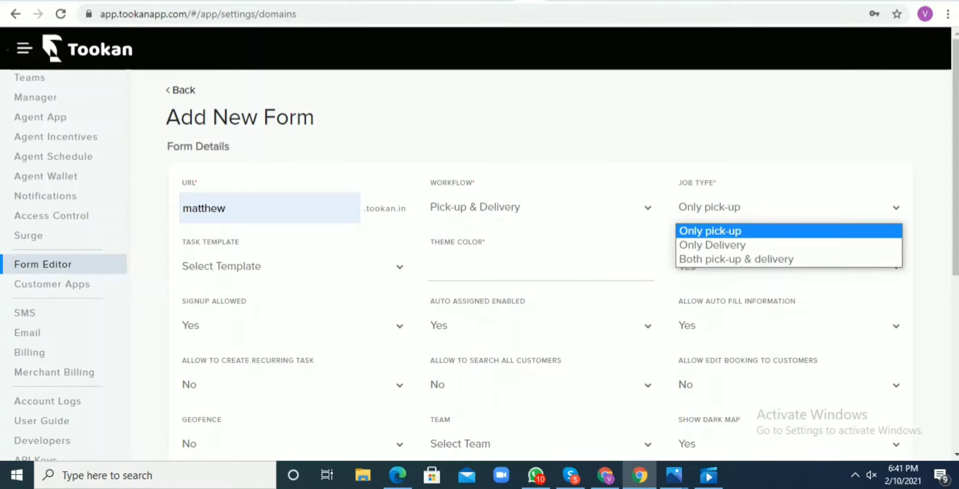
{"action": "key", "text": "Down"}
{"action": "key", "text": "Up"}
{"action": "key", "text": "Return"}
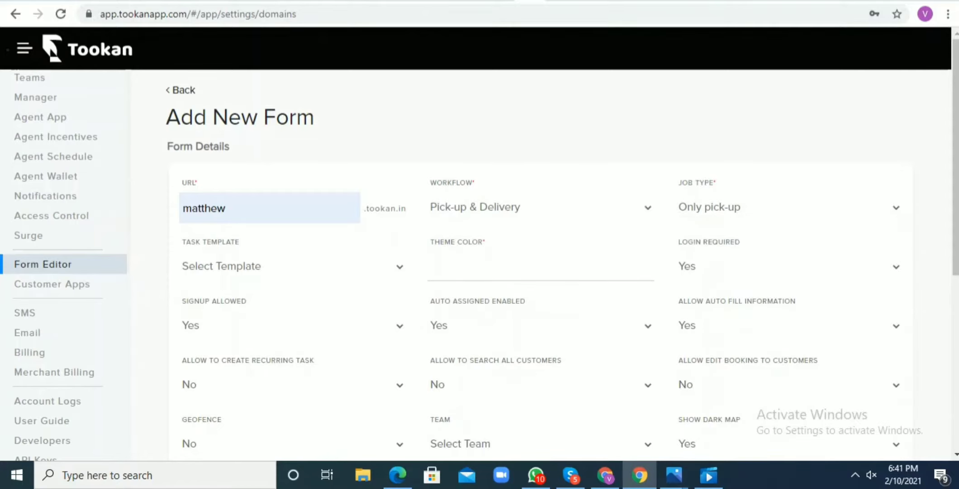
Set the form's theme color to #000000.
{"action": "key", "text": "Tab"}
{"action": "key", "text": "Down"}
{"action": "key", "text": "Down"}
{"action": "key", "text": "Down"}
{"action": "key", "text": "Down"}
{"action": "key", "text": "Down"}
{"action": "key", "text": "Return"}
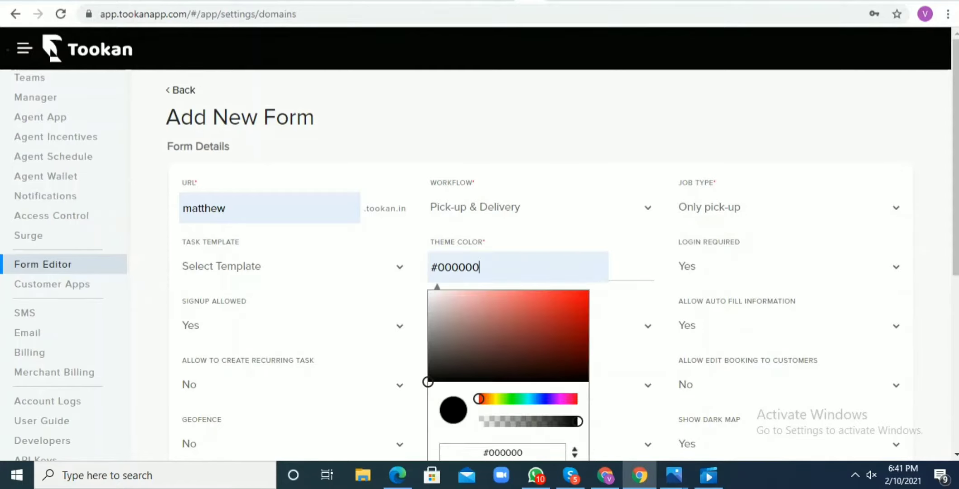
Choose Pickup_&_Delivery as the form's task template.
{"action": "key", "text": "shift+Tab"}
{"action": "key", "text": "alt+Down"}
{"action": "key", "text": "Up"}
{"action": "key", "text": "Up"}
{"action": "key", "text": "Up"}
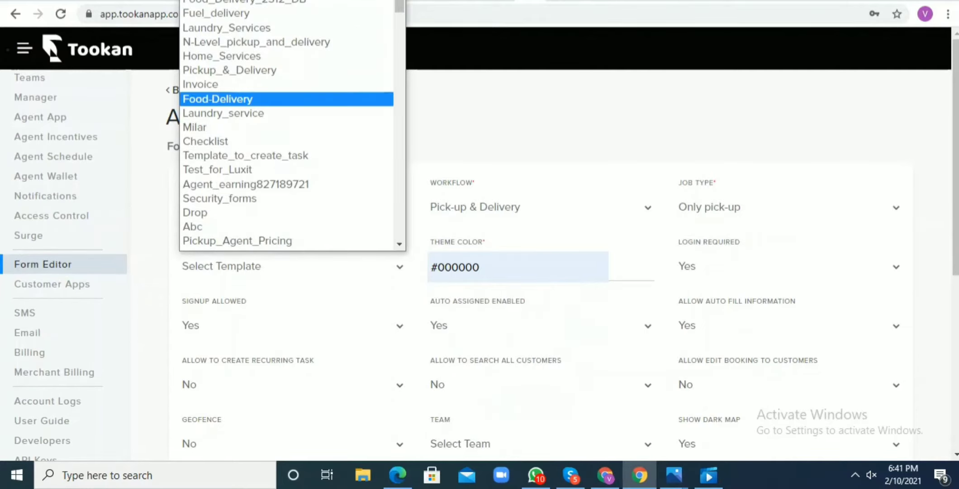
{"action": "key", "text": "Up"}
{"action": "key", "text": "Up"}
{"action": "key", "text": "Up"}
{"action": "key", "text": "Up"}
{"action": "key", "text": "Up"}
{"action": "key", "text": "Up"}
{"action": "key", "text": "Down"}
{"action": "key", "text": "Down"}
{"action": "key", "text": "Down"}
{"action": "key", "text": "Down"}
{"action": "key", "text": "Down"}
{"action": "key", "text": "Down"}
{"action": "key", "text": "Up"}
{"action": "key", "text": "Up"}
{"action": "key", "text": "Return"}
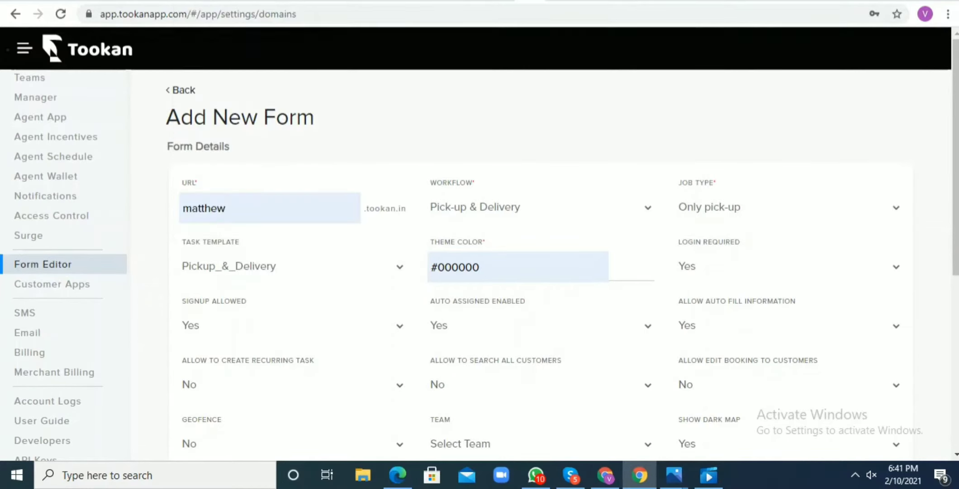
Select Yes for both Auto Assigned Enabled and Signup Allowed on the new form.
{"action": "scroll", "coordinate": [64, 163], "scroll_direction": "up", "scroll_amount": 5}
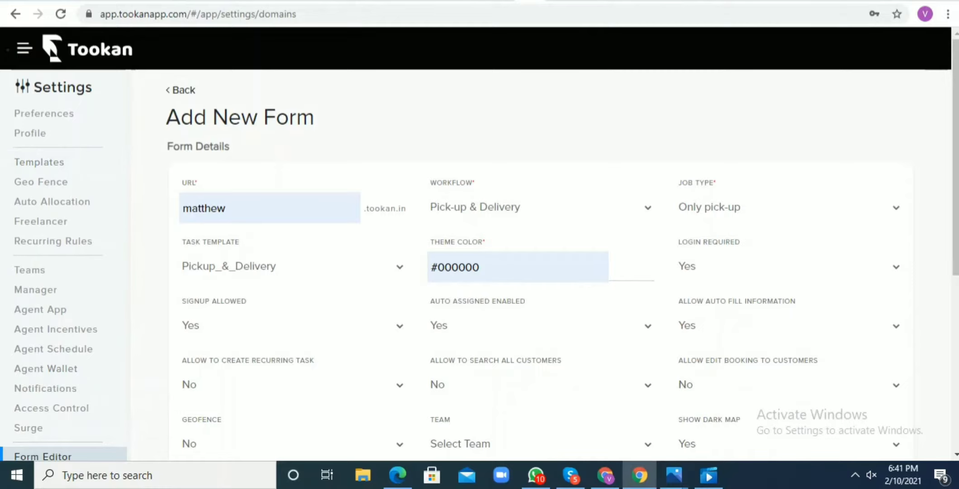
{"action": "scroll", "coordinate": [543, 263], "scroll_direction": "down", "scroll_amount": 3}
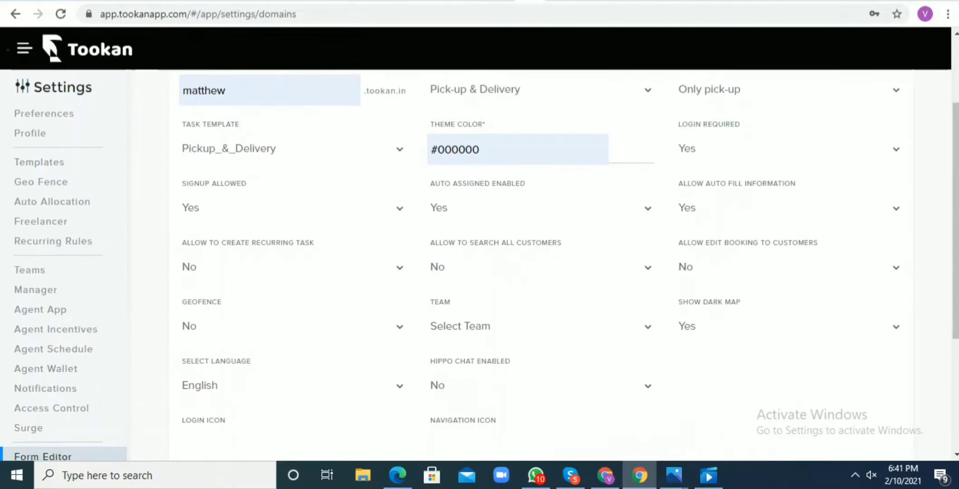
{"action": "left_click", "coordinate": [541, 208]}
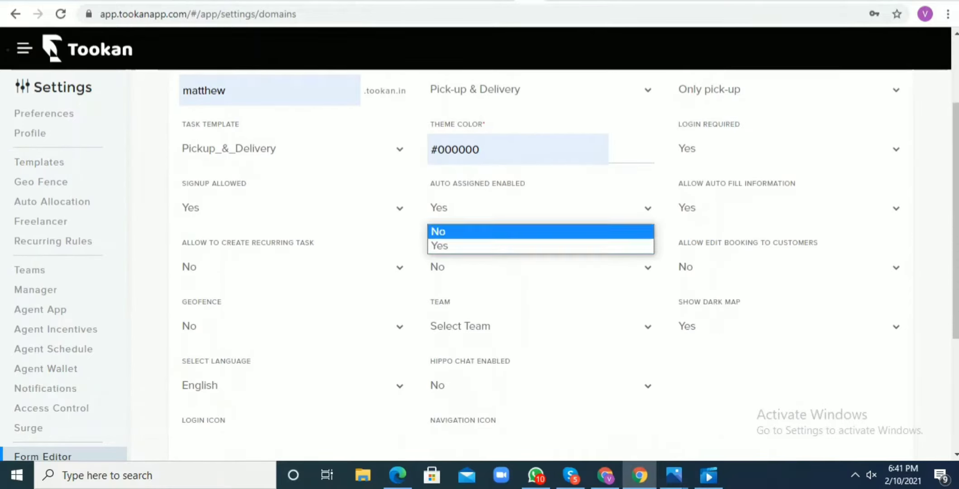
{"action": "left_click", "coordinate": [541, 245]}
{"action": "left_click", "coordinate": [292, 208]}
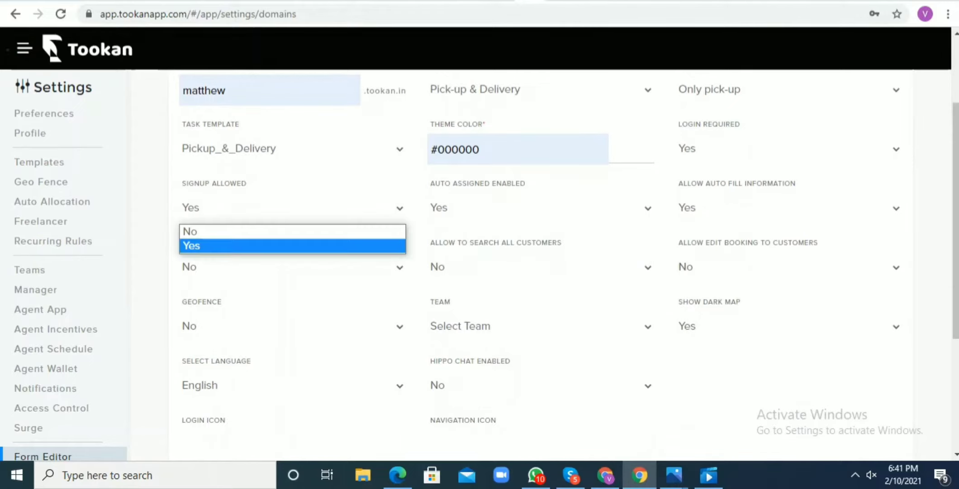
{"action": "key", "text": "Return"}
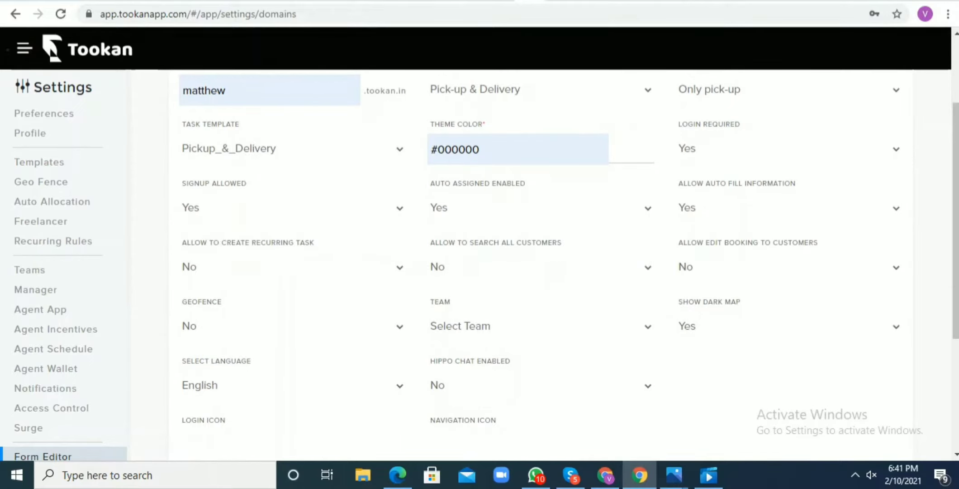
Review the choices for creating recurring tasks, searching all customers, editing bookings and showing the dark map.
{"action": "left_click", "coordinate": [292, 267]}
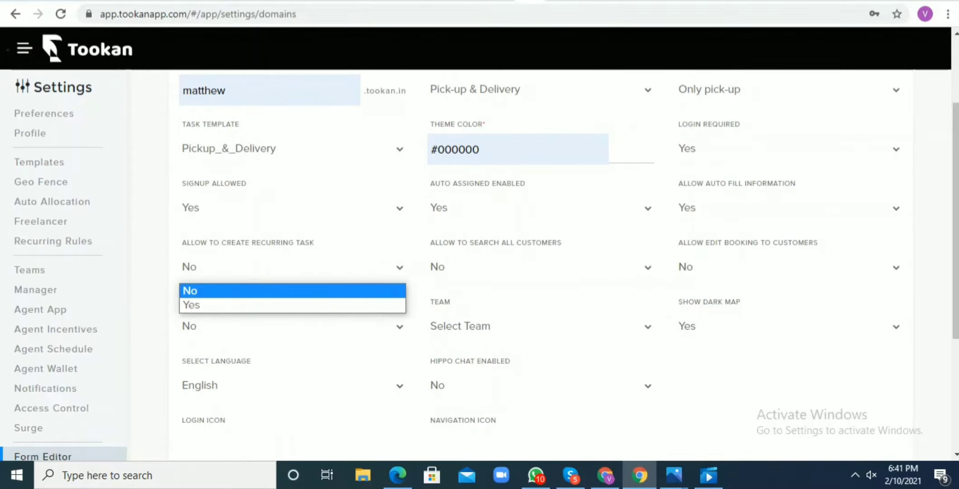
{"action": "left_click", "coordinate": [540, 267]}
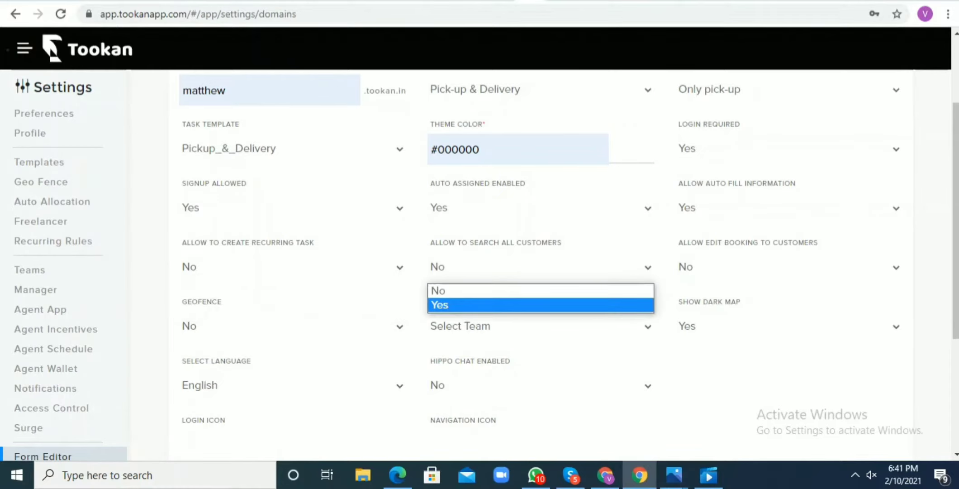
{"action": "key", "text": "Up"}
{"action": "left_click", "coordinate": [789, 267]}
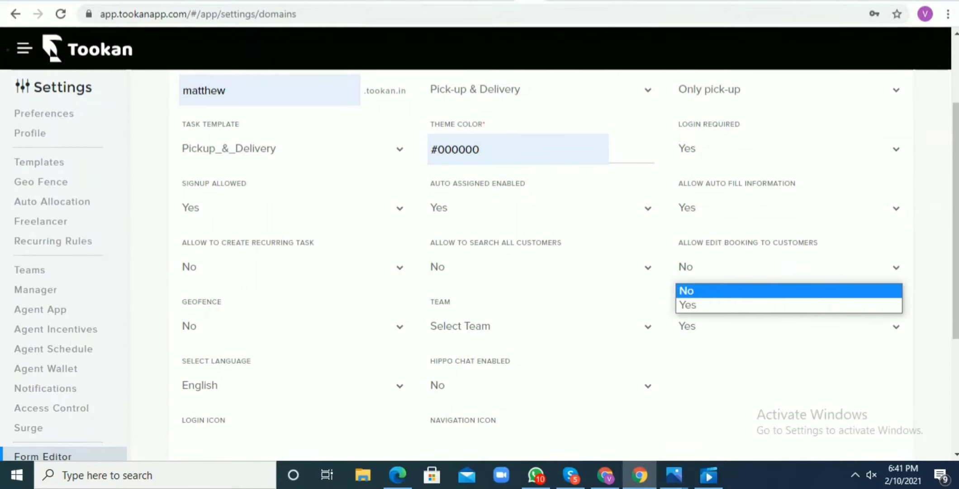
{"action": "left_click", "coordinate": [789, 326]}
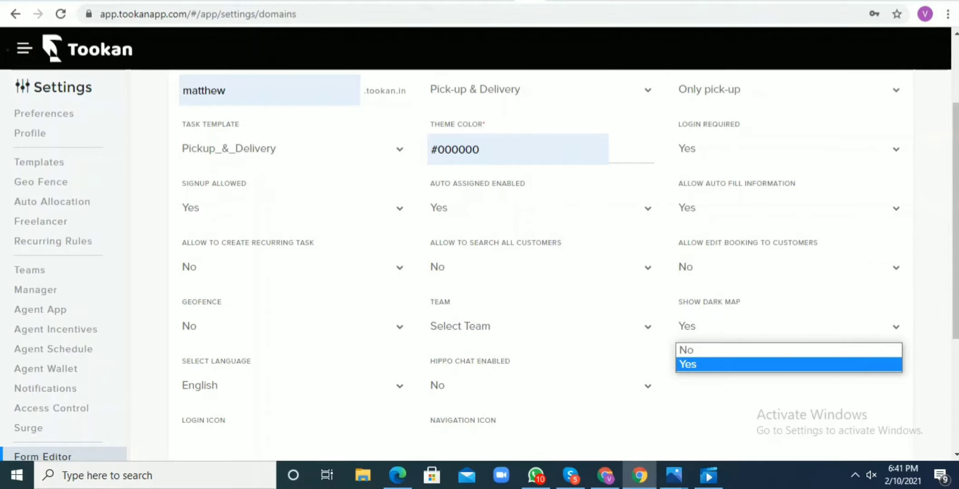
Assign team 1 to the new form.
{"action": "left_click", "coordinate": [541, 326]}
{"action": "scroll", "coordinate": [541, 289], "scroll_direction": "down", "scroll_amount": 1}
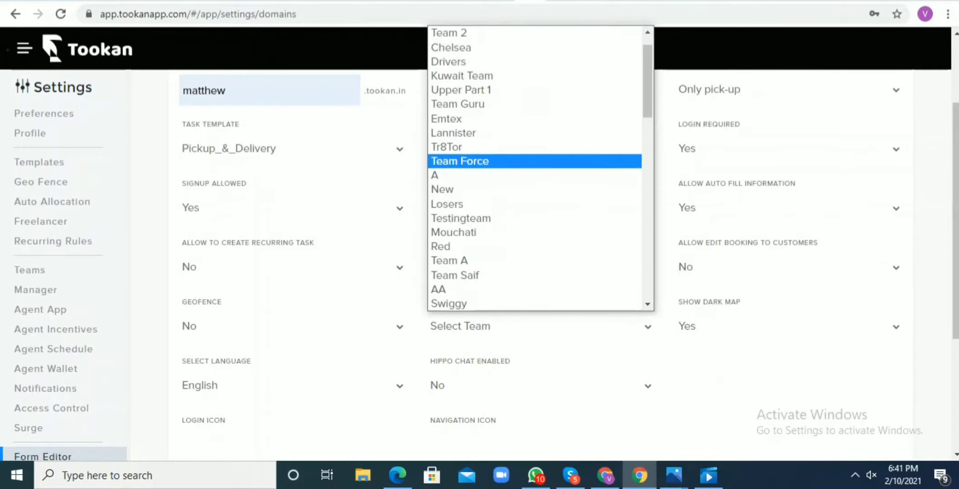
{"action": "scroll", "coordinate": [540, 161], "scroll_direction": "down", "scroll_amount": 10}
{"action": "left_click", "coordinate": [534, 175]}
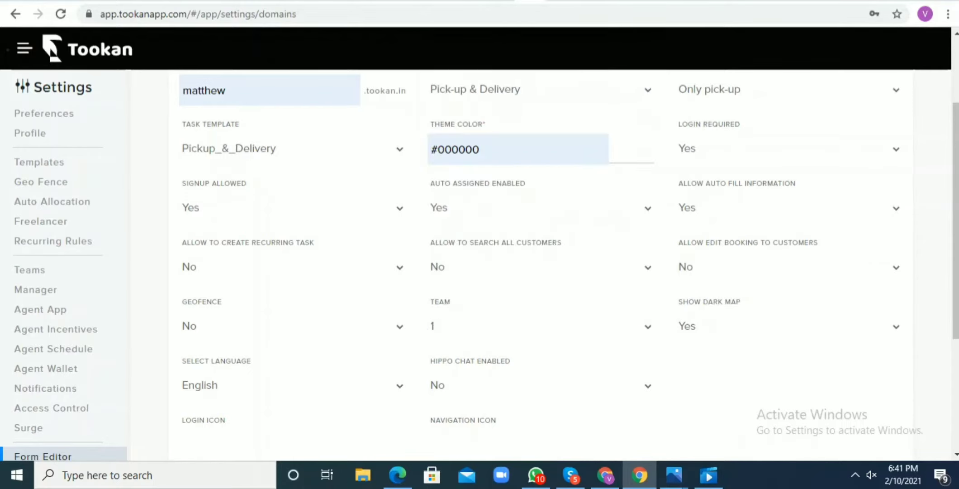
Enter a different first name as the form's URL and save the new form.
{"action": "scroll", "coordinate": [541, 226], "scroll_direction": "down", "scroll_amount": 4}
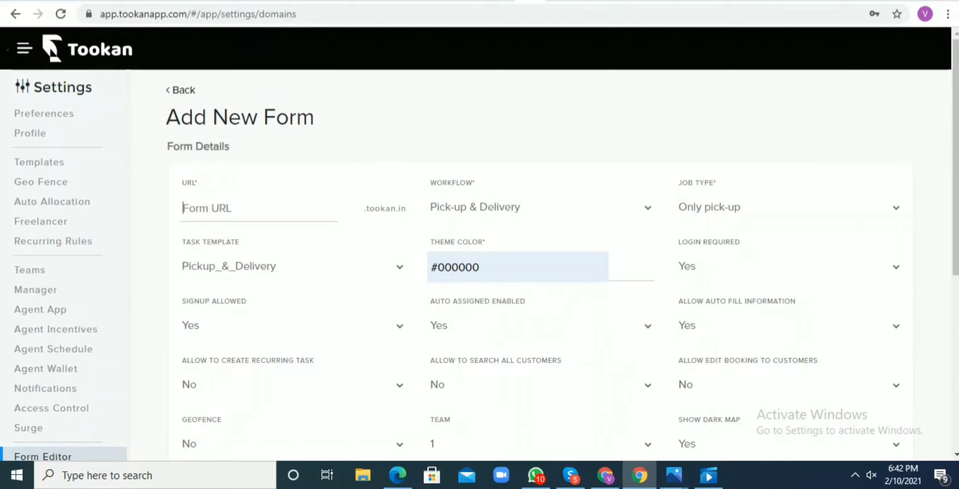
{"action": "type", "text": "amy"}
{"action": "scroll", "coordinate": [561, 243], "scroll_direction": "down", "scroll_amount": 7}
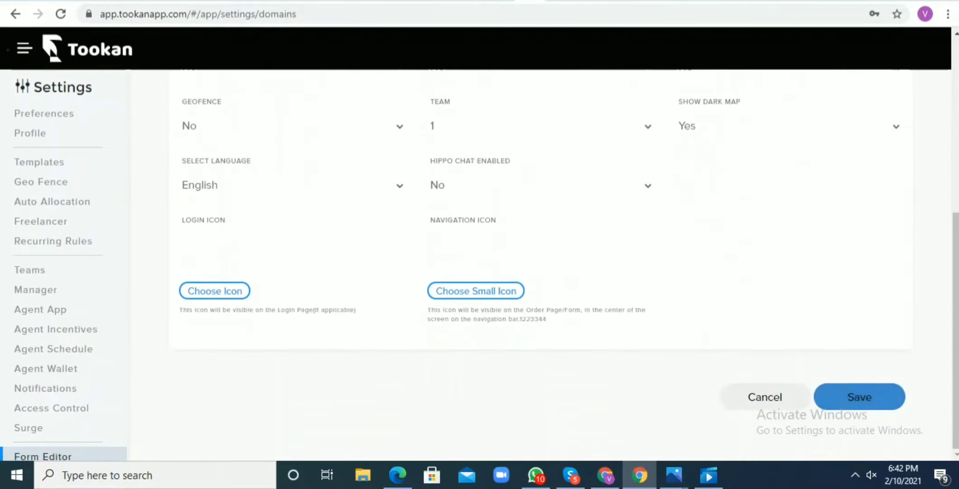
{"action": "left_click", "coordinate": [859, 397]}
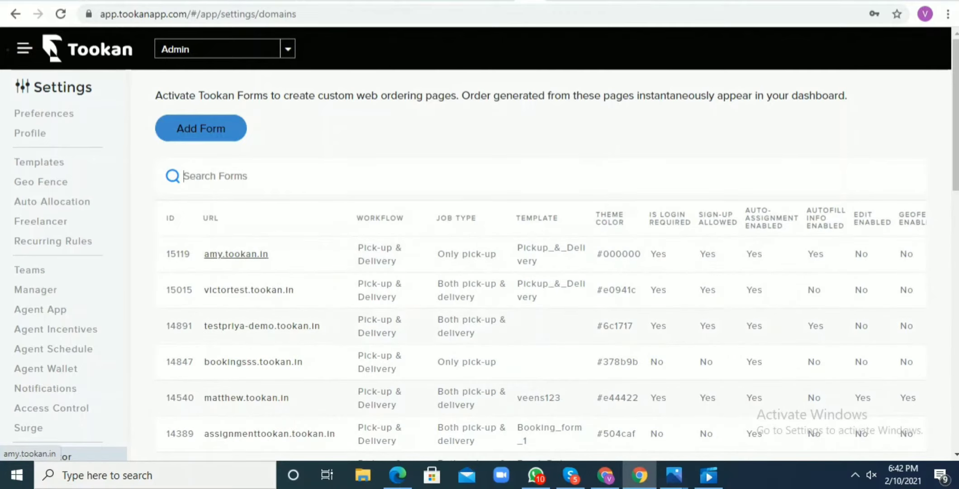
Examine the forms list, checking the new form's settings across all its columns and the other forms on the first page.
{"action": "left_click", "coordinate": [215, 176]}
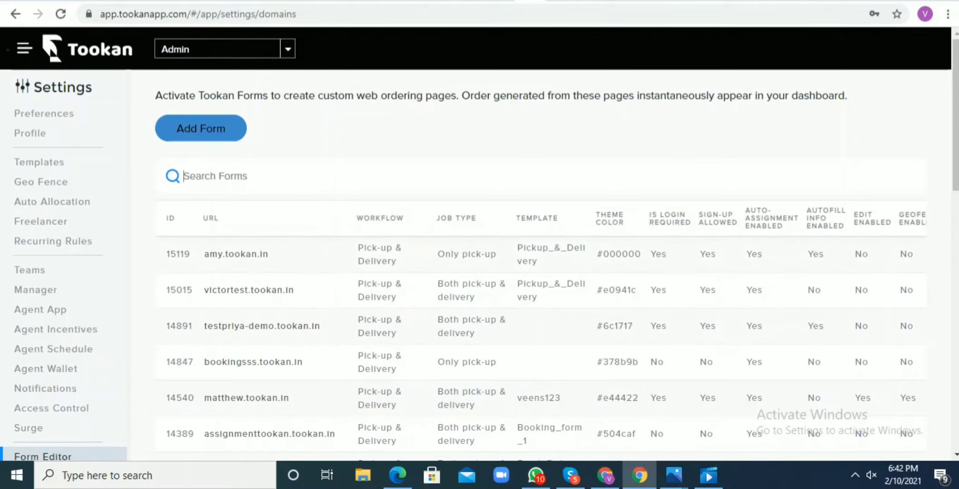
{"action": "scroll", "coordinate": [539, 271], "scroll_direction": "down", "scroll_amount": 15}
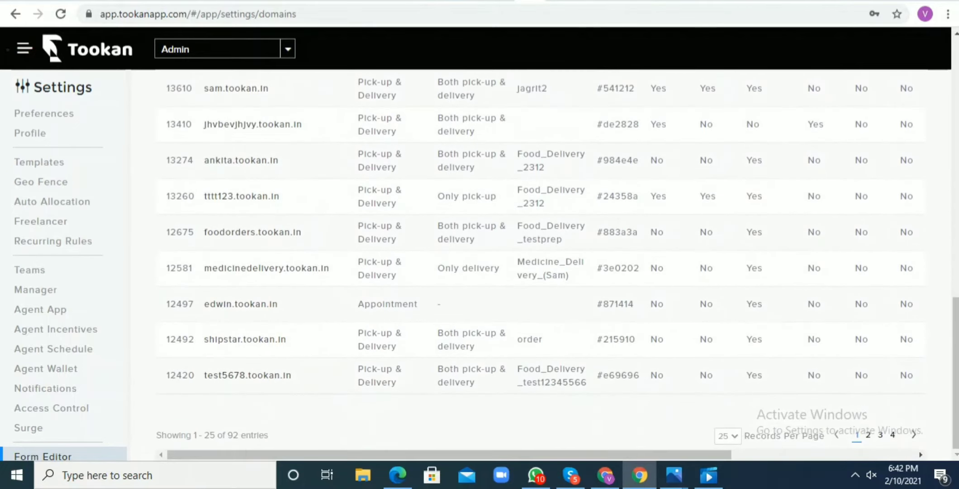
{"action": "left_click_drag", "start_coordinate": [450, 454], "coordinate": [633, 454]}
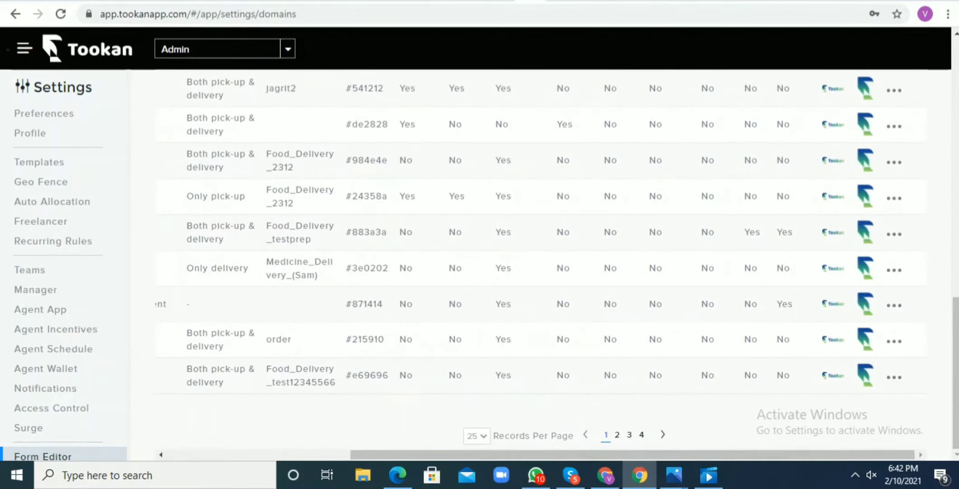
{"action": "scroll", "coordinate": [538, 272], "scroll_direction": "up", "scroll_amount": 15}
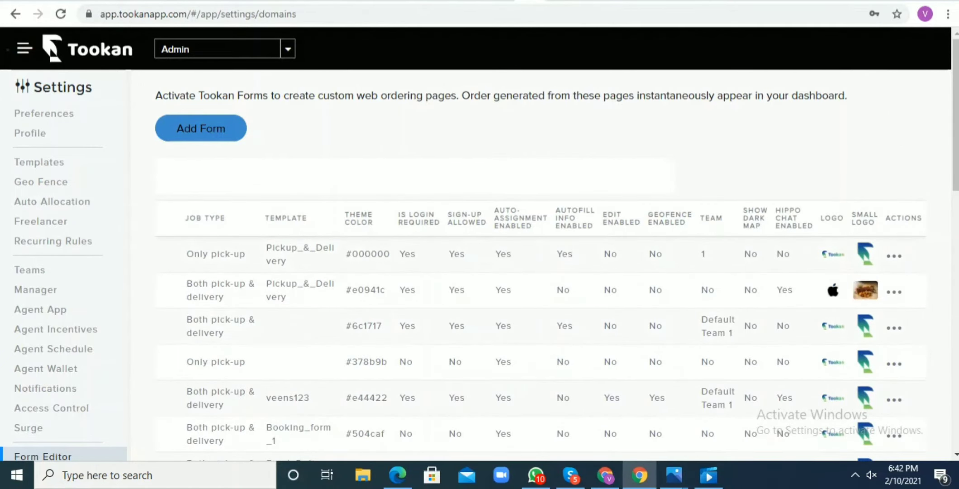
{"action": "scroll", "coordinate": [538, 272], "scroll_direction": "down", "scroll_amount": 15}
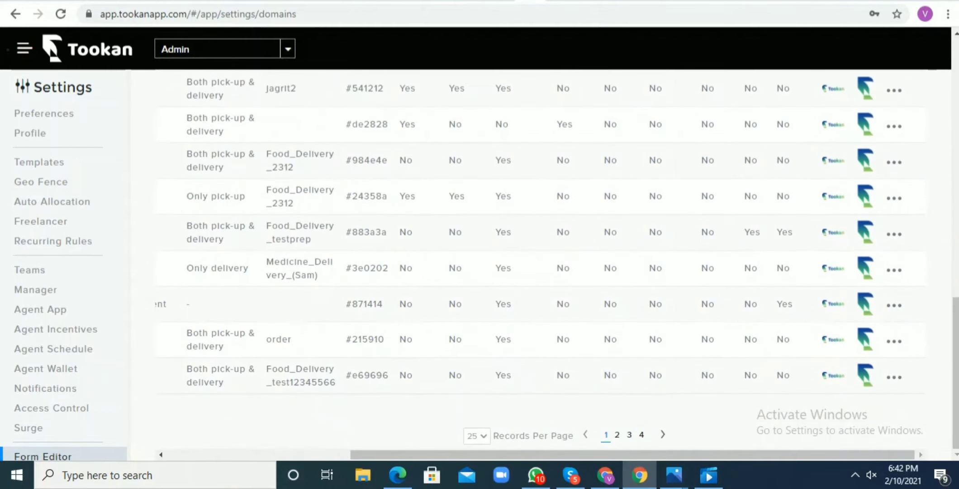
{"action": "left_click_drag", "start_coordinate": [638, 455], "coordinate": [455, 455]}
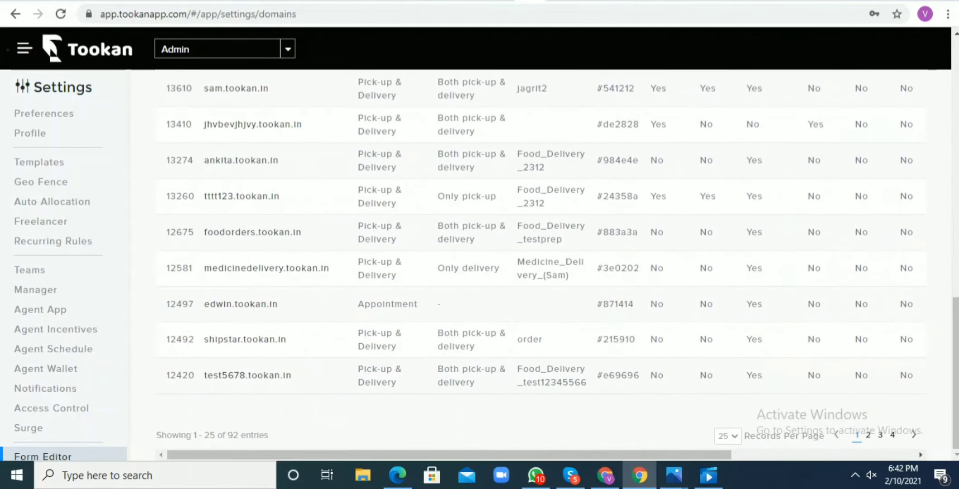
{"action": "scroll", "coordinate": [408, 294], "scroll_direction": "up", "scroll_amount": 15}
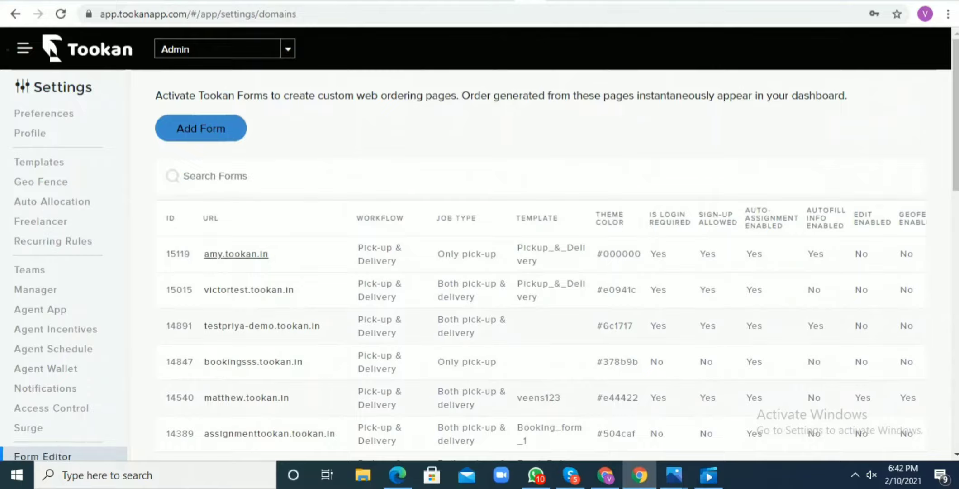
Open the bookingsss.tookan.in customer order form and accept its cookie notice.
{"action": "left_click", "coordinate": [237, 253]}
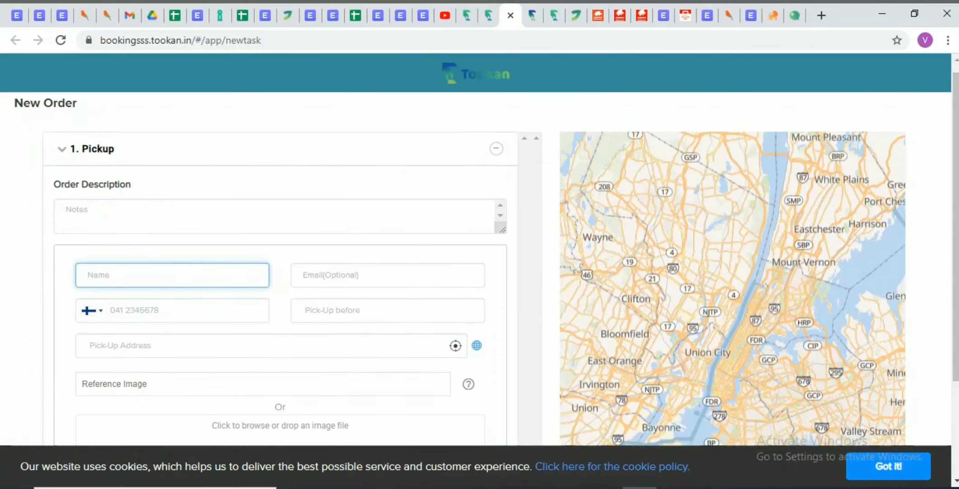
{"action": "scroll", "coordinate": [479, 268], "scroll_direction": "down", "scroll_amount": 3}
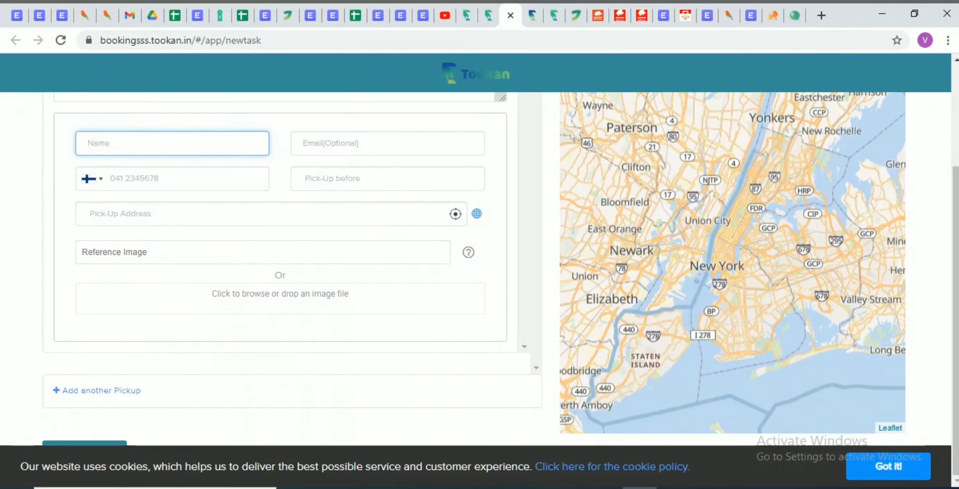
{"action": "left_click", "coordinate": [889, 465]}
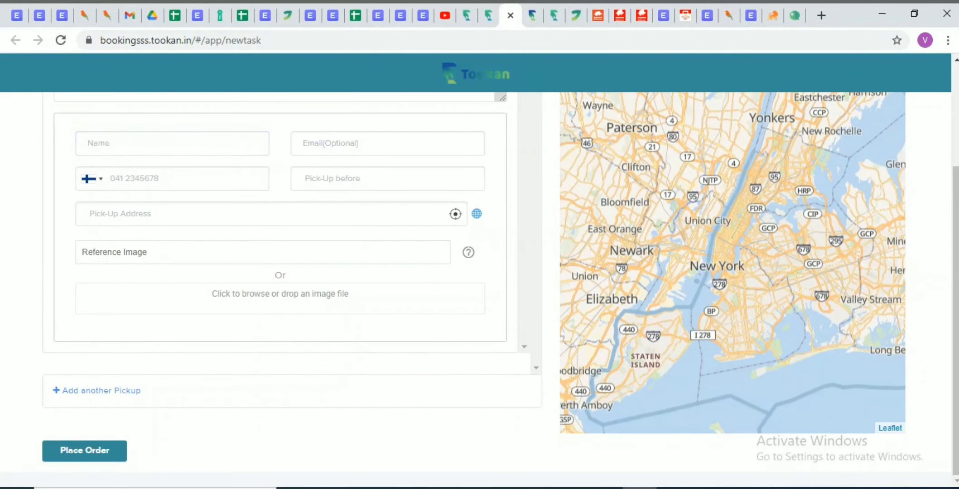
Fill in the pickup contact's saved name, email and phone number, with India as the phone's country.
{"action": "left_click", "coordinate": [172, 143]}
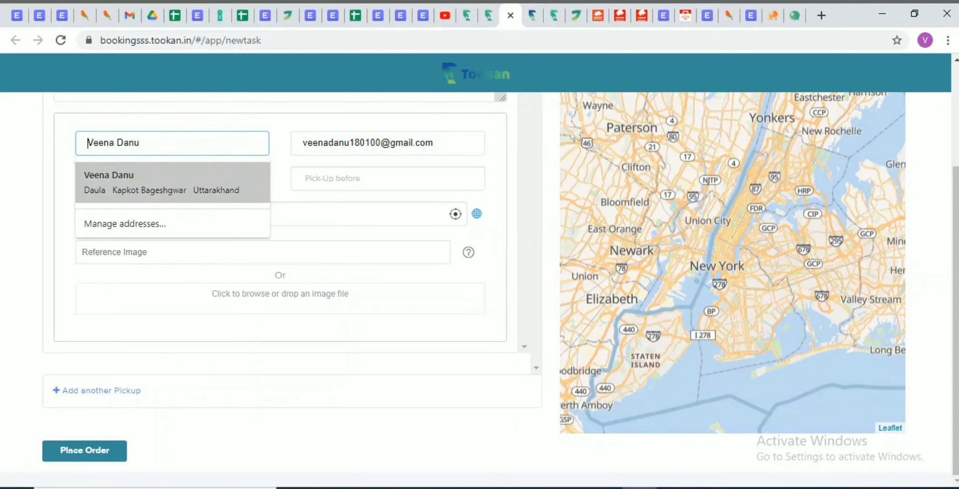
{"action": "left_click", "coordinate": [172, 182]}
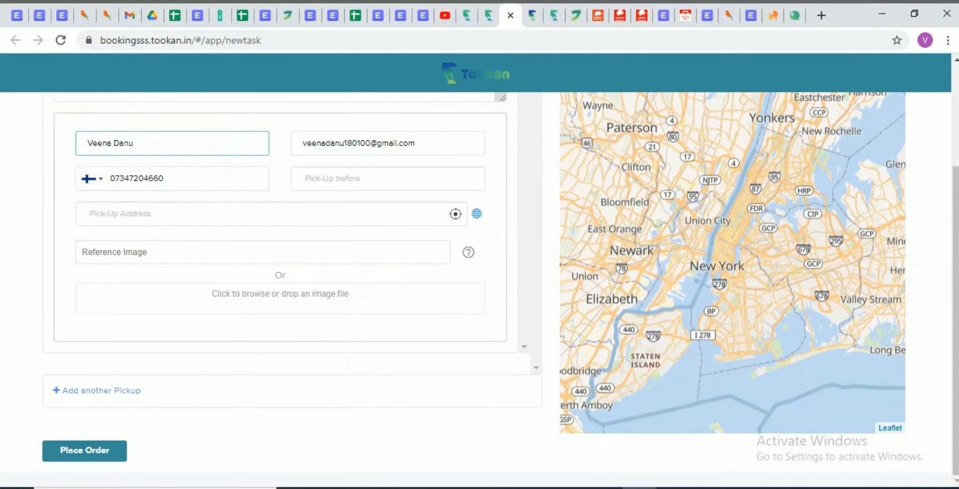
{"action": "left_click", "coordinate": [93, 179]}
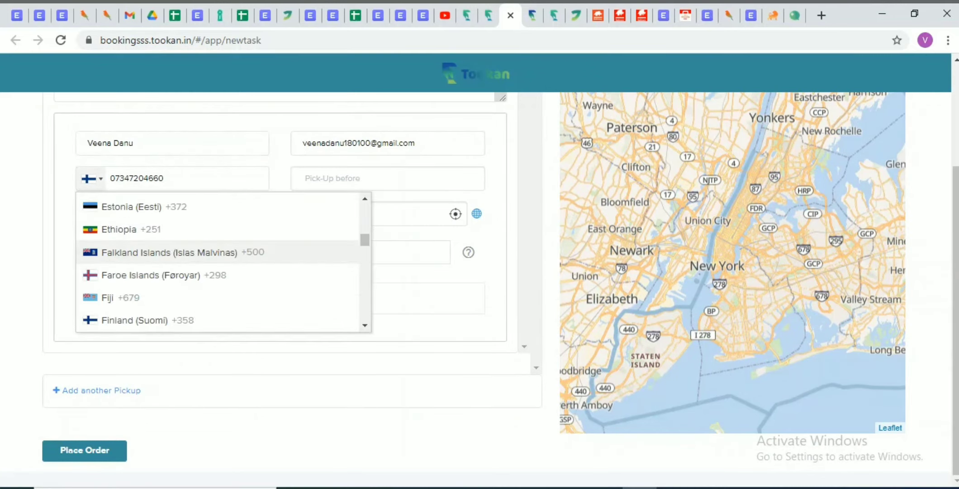
{"action": "scroll", "coordinate": [217, 263], "scroll_direction": "up", "scroll_amount": 2}
{"action": "scroll", "coordinate": [217, 263], "scroll_direction": "down", "scroll_amount": 8}
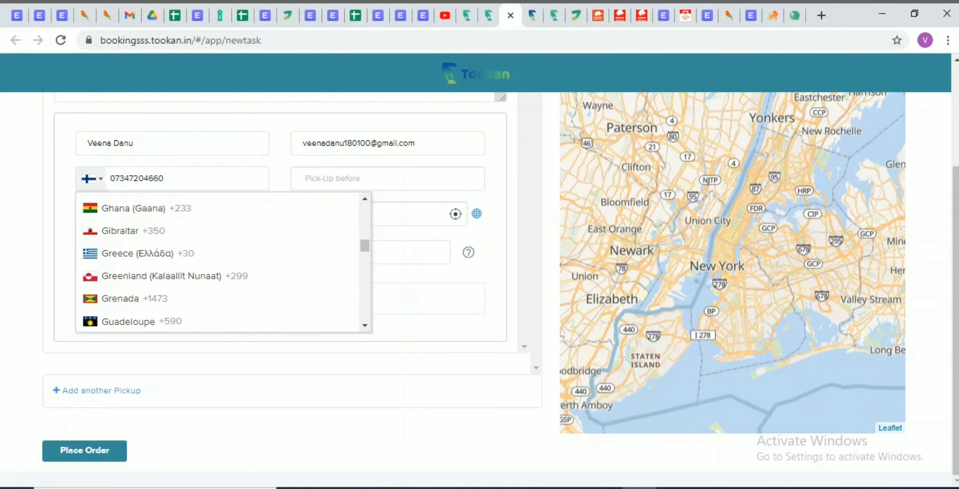
{"action": "scroll", "coordinate": [217, 263], "scroll_direction": "down", "scroll_amount": 10}
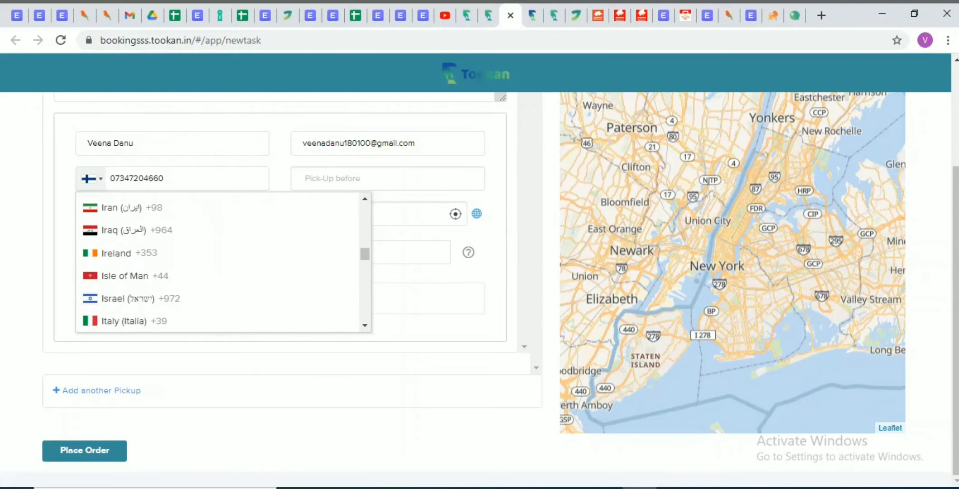
{"action": "scroll", "coordinate": [218, 263], "scroll_direction": "up", "scroll_amount": 1}
{"action": "left_click", "coordinate": [181, 232]}
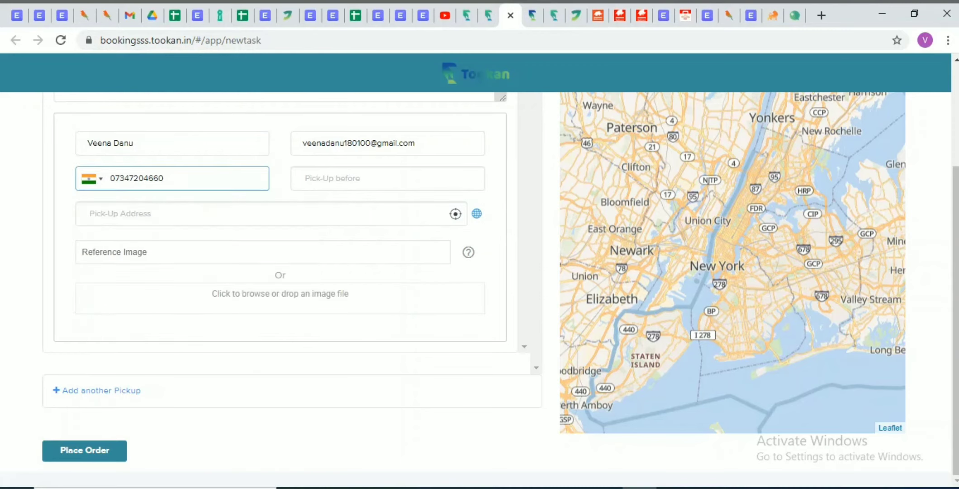
{"action": "left_click", "coordinate": [190, 214]}
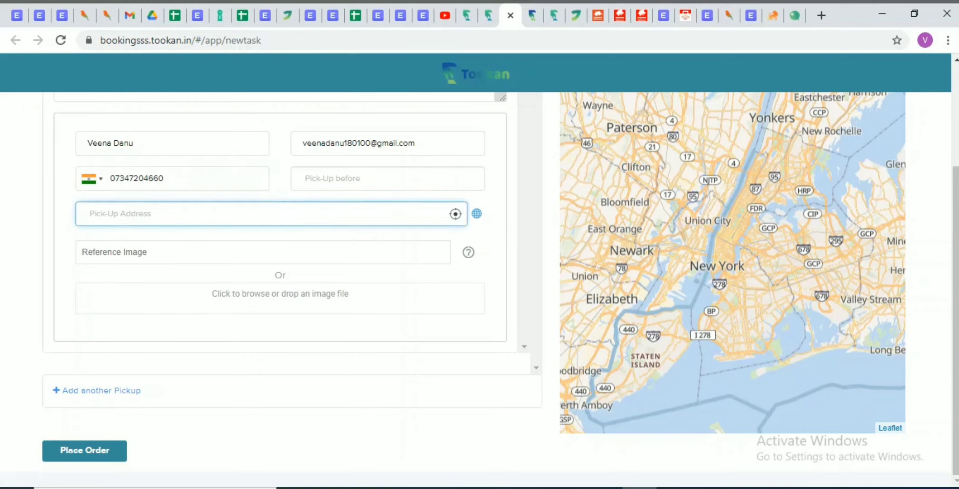
{"action": "type", "text": "panchkula"}
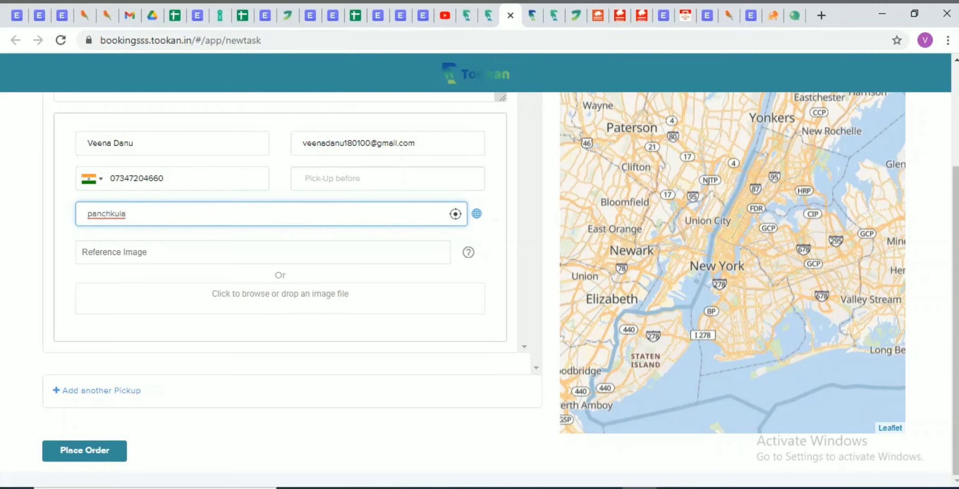
{"action": "key", "text": "BackSpace"}
{"action": "key", "text": "BackSpace"}
{"action": "key", "text": "BackSpace"}
{"action": "key", "text": "BackSpace"}
{"action": "key", "text": "BackSpace"}
{"action": "key", "text": "BackSpace"}
{"action": "key", "text": "BackSpace"}
{"action": "key", "text": "BackSpace"}
{"action": "key", "text": "BackSpace"}
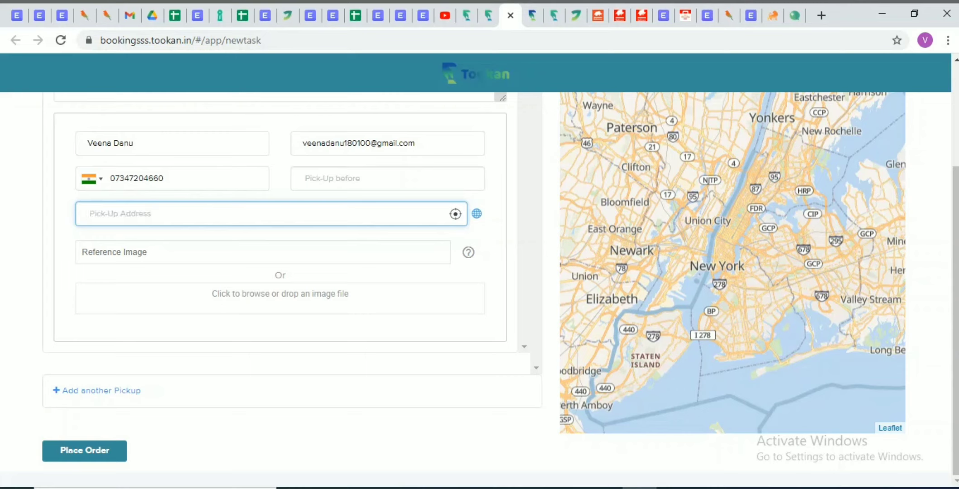
Set the pickup address to Delhi, NY, United States and the pick-up before time to 02/10/2021 08:00 PM.
{"action": "type", "text": "Delhi"}
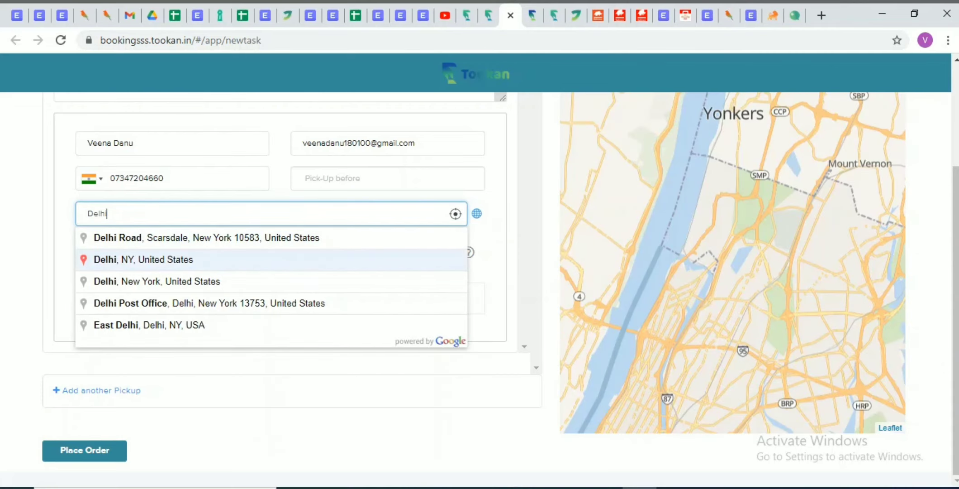
{"action": "key", "text": "Return"}
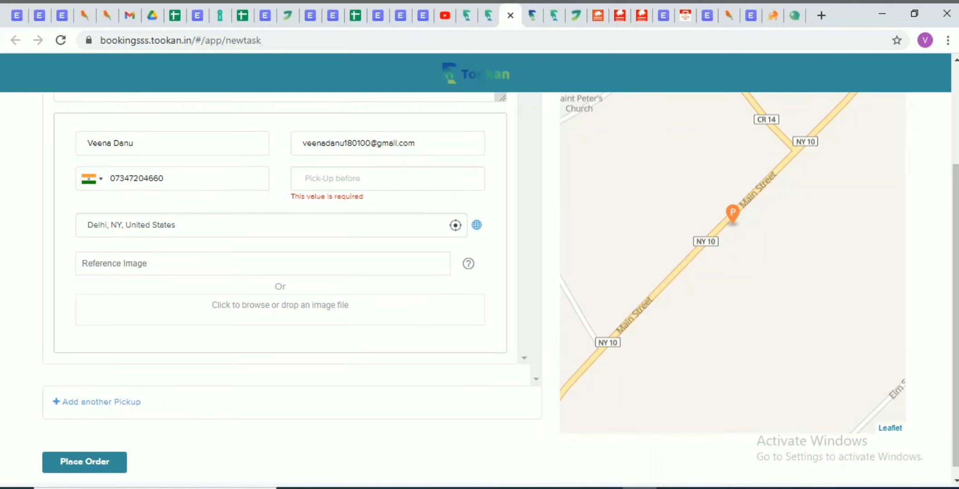
{"action": "left_click", "coordinate": [445, 181]}
{"action": "left_click", "coordinate": [471, 231]}
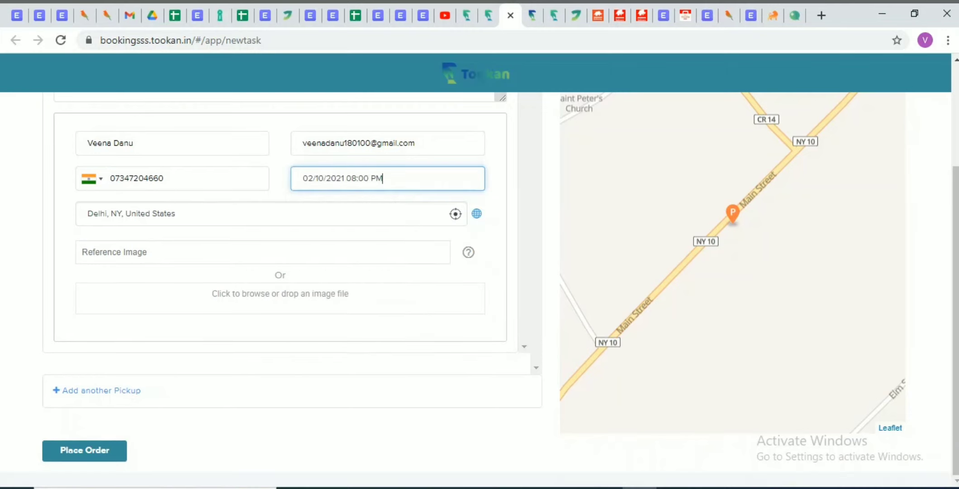
Place the pickup order and return to the forms list in the Tookan admin settings.
{"action": "left_click", "coordinate": [85, 451]}
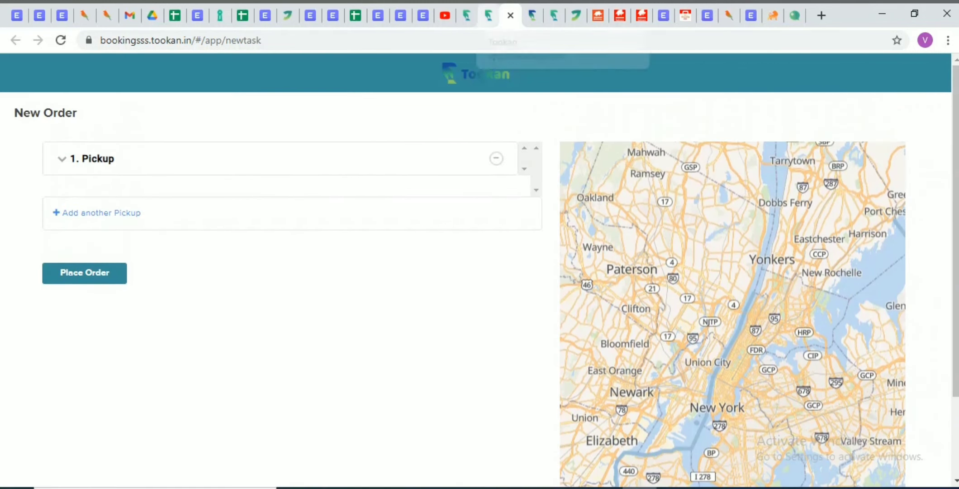
{"action": "left_click", "coordinate": [489, 15]}
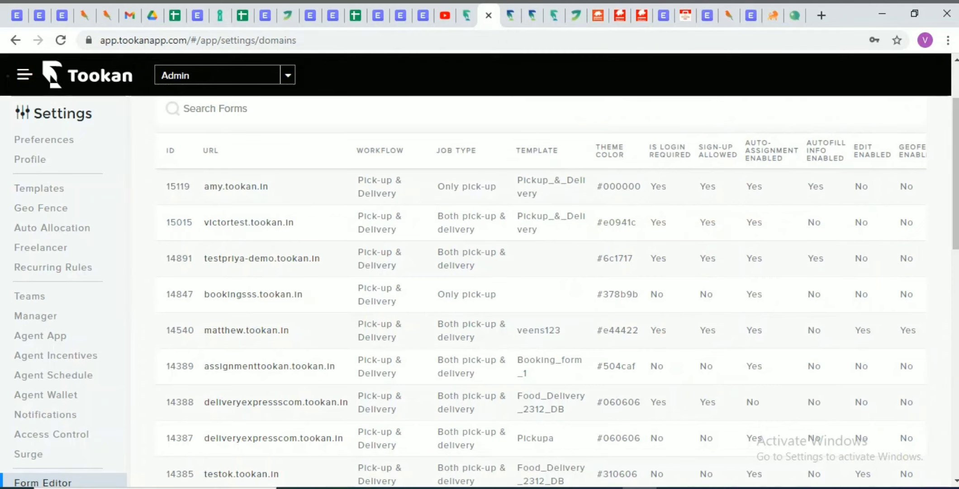